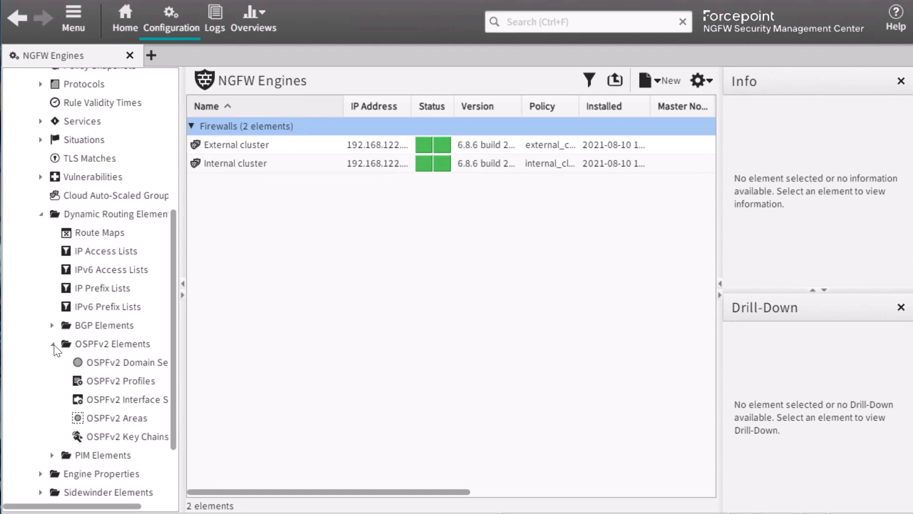
Review the existing OSPFv2 domain settings, profiles and interface settings elements.
{"action": "left_click", "coordinate": [96, 367]}
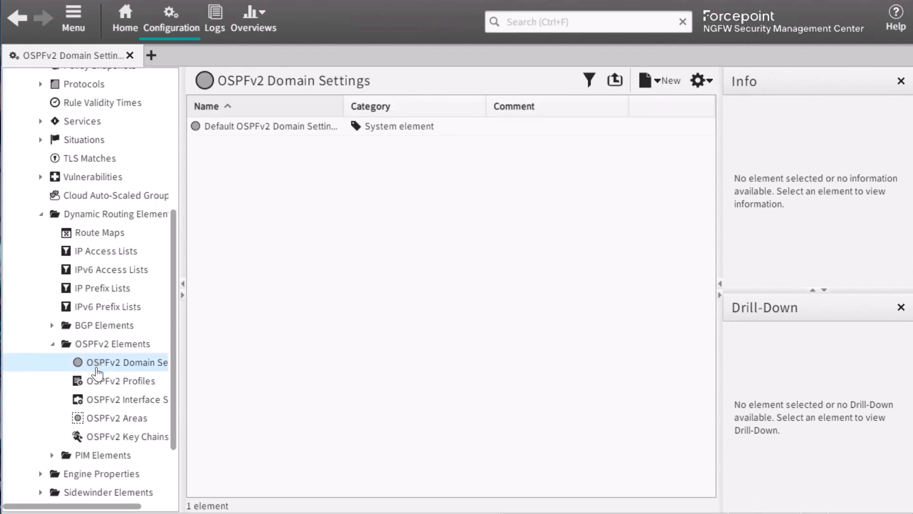
{"action": "left_click", "coordinate": [102, 386]}
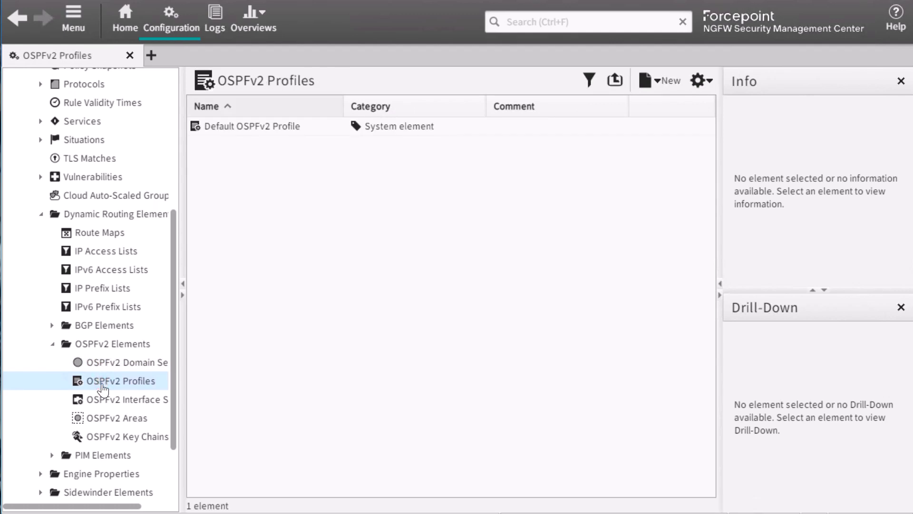
{"action": "left_click", "coordinate": [111, 400]}
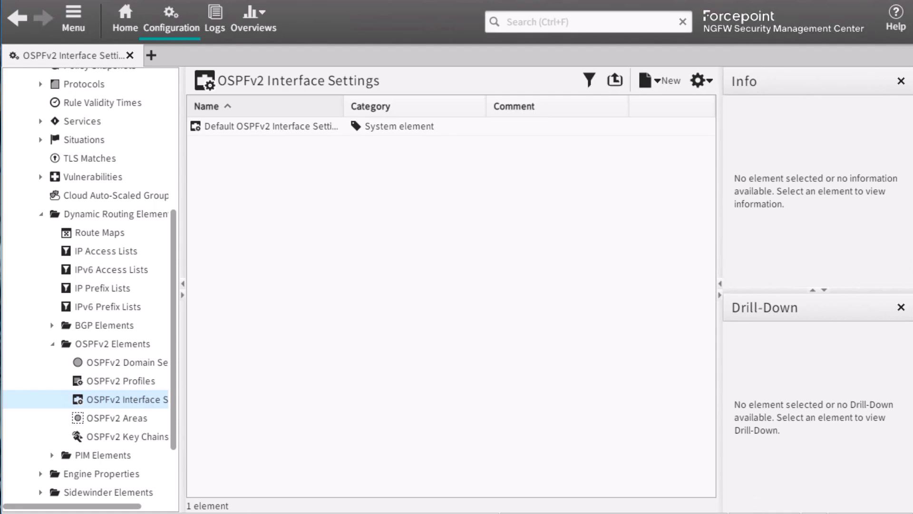
Create an OSPFv2 area named Area 0 with area ID 0 and the Default OSPFv2 Interface Settings.
{"action": "left_click", "coordinate": [121, 425]}
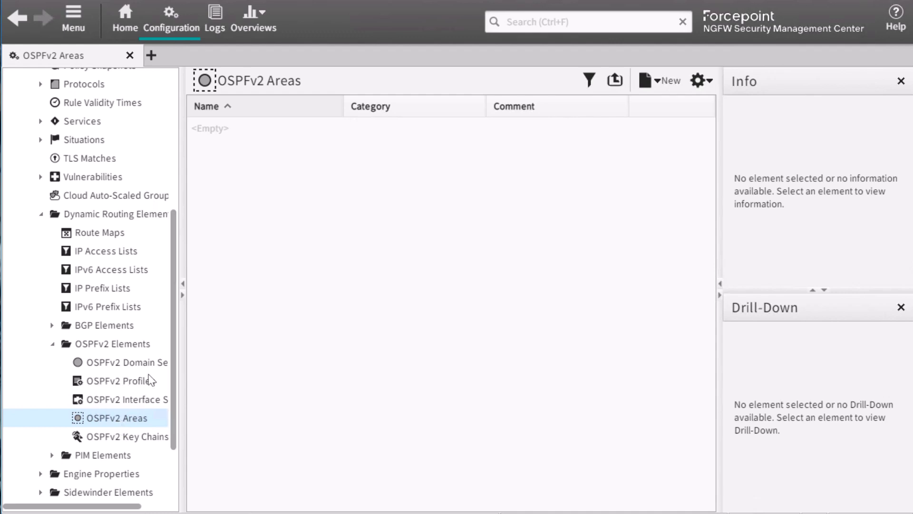
{"action": "right_click", "coordinate": [273, 161]}
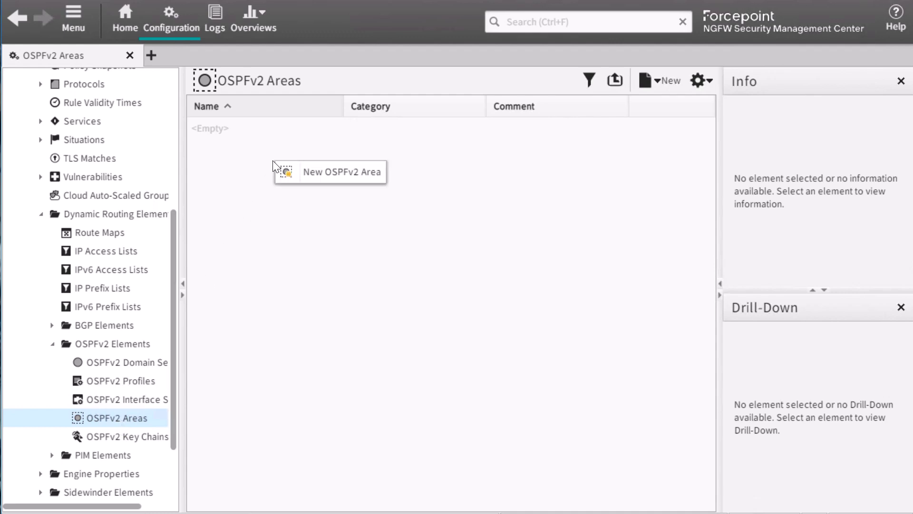
{"action": "left_click", "coordinate": [309, 173]}
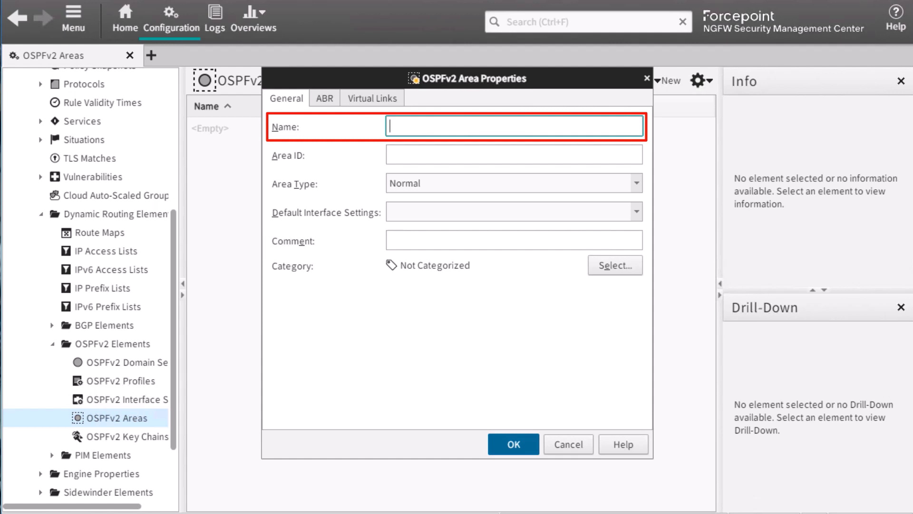
{"action": "type", "text": "Area"}
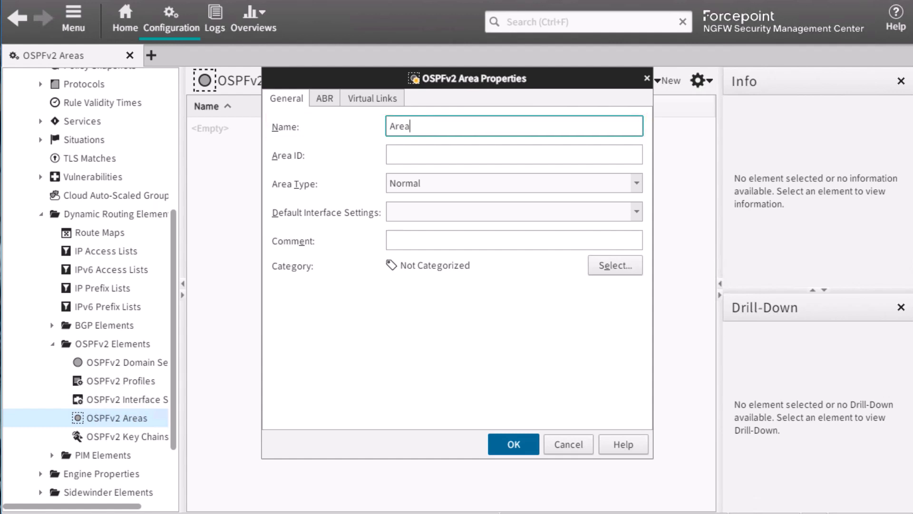
{"action": "type", "text": " 0"}
{"action": "key", "text": "Tab"}
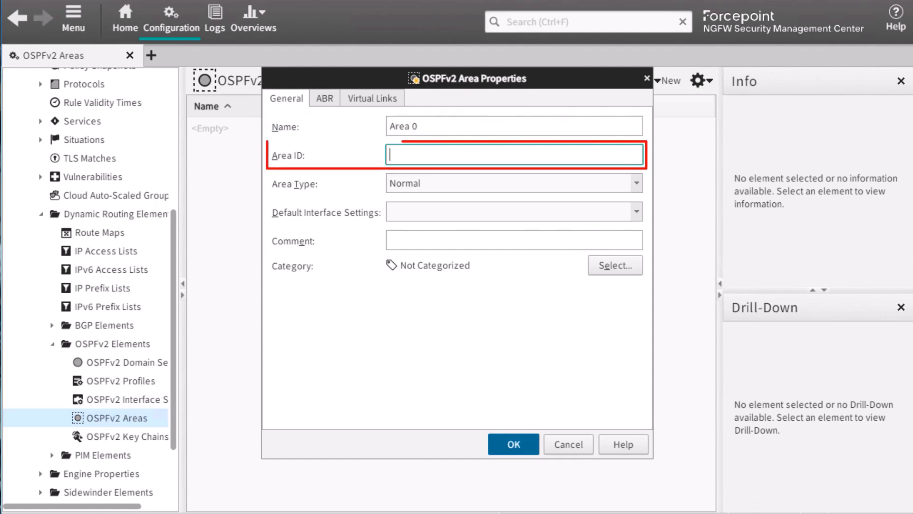
{"action": "type", "text": "0"}
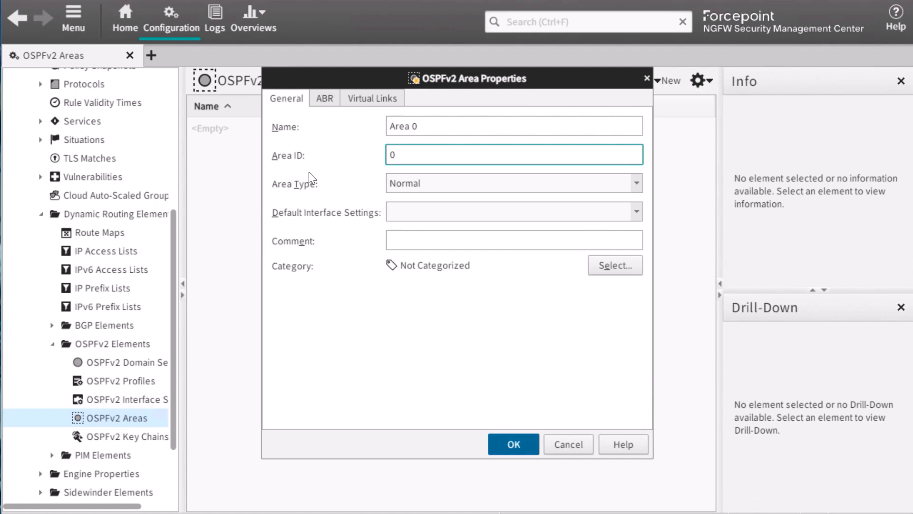
{"action": "left_click", "coordinate": [400, 218]}
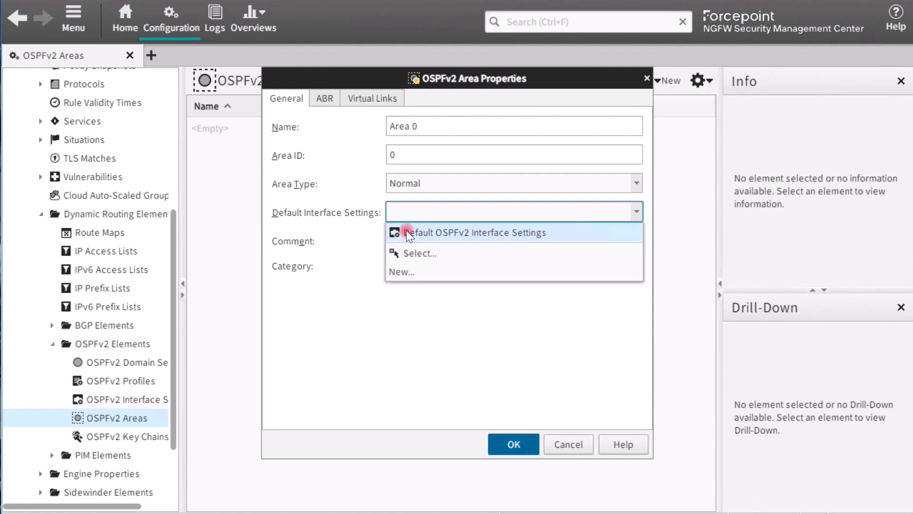
{"action": "left_click", "coordinate": [406, 231]}
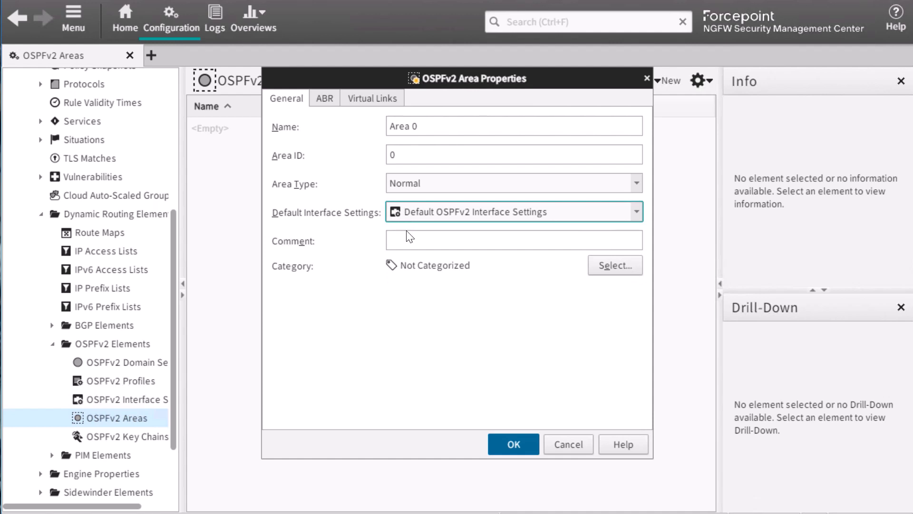
{"action": "left_click", "coordinate": [509, 440]}
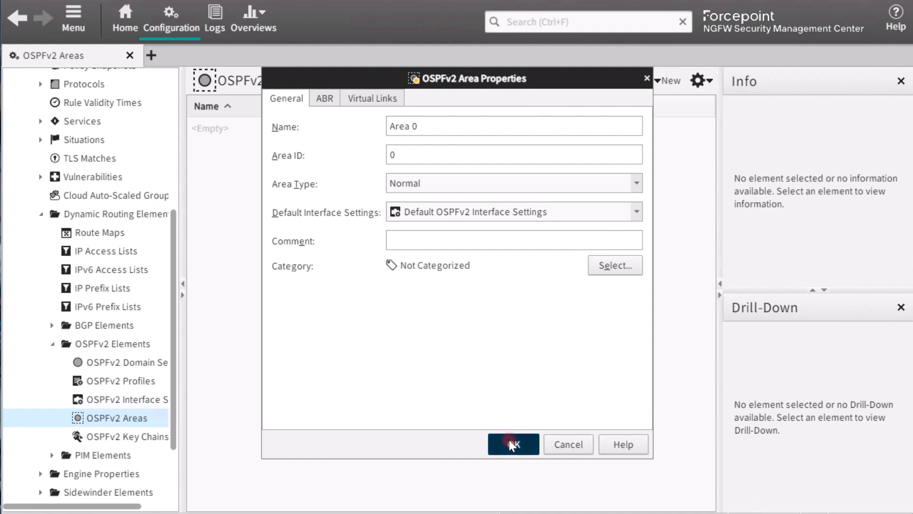
Open the External cluster for editing and enable OSPFv2 in its dynamic routing settings.
{"action": "left_click", "coordinate": [125, 14]}
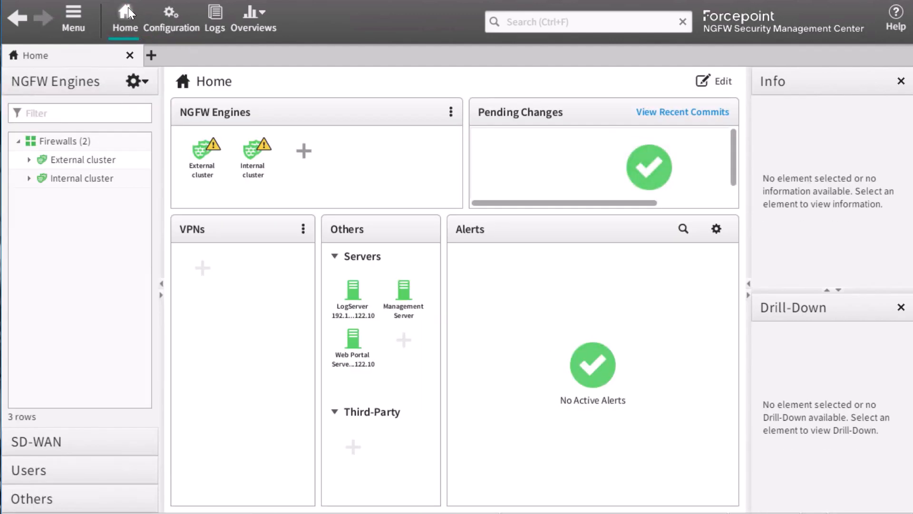
{"action": "left_click", "coordinate": [95, 157]}
{"action": "right_click", "coordinate": [98, 156]}
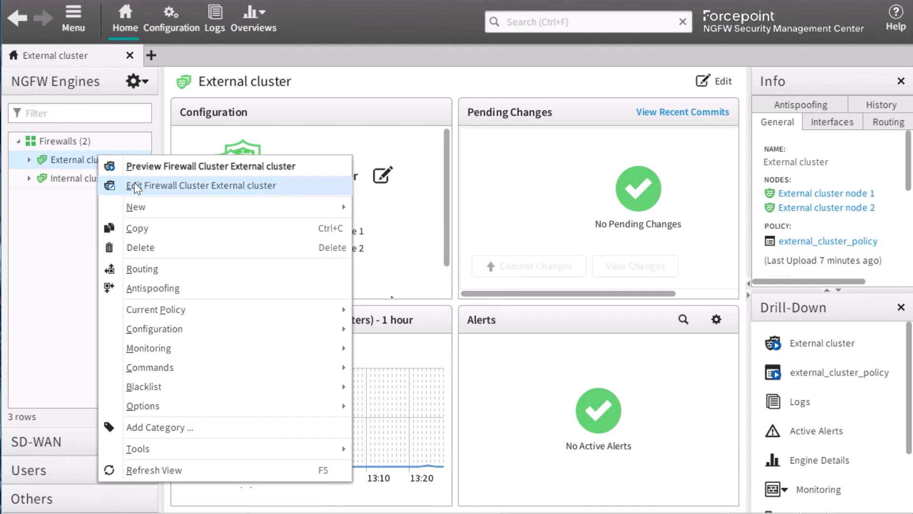
{"action": "left_click", "coordinate": [134, 186]}
{"action": "left_click", "coordinate": [14, 141]}
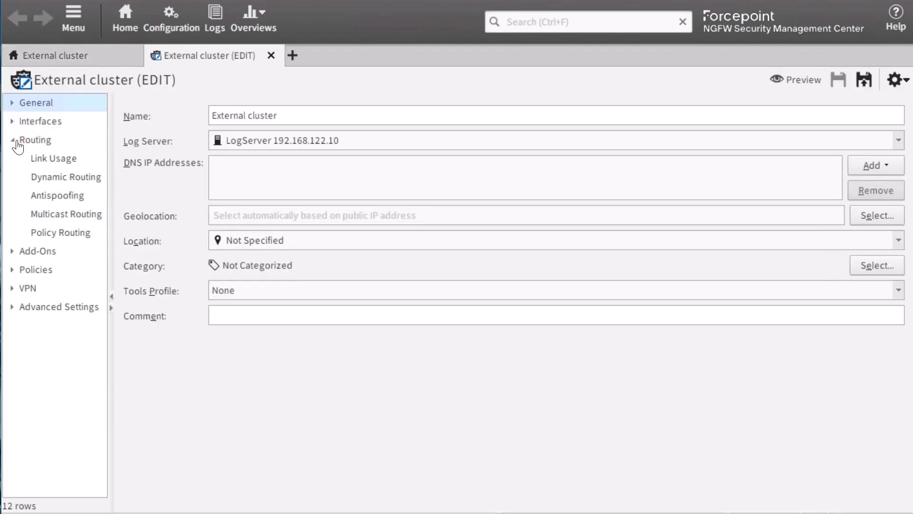
{"action": "left_click", "coordinate": [53, 177]}
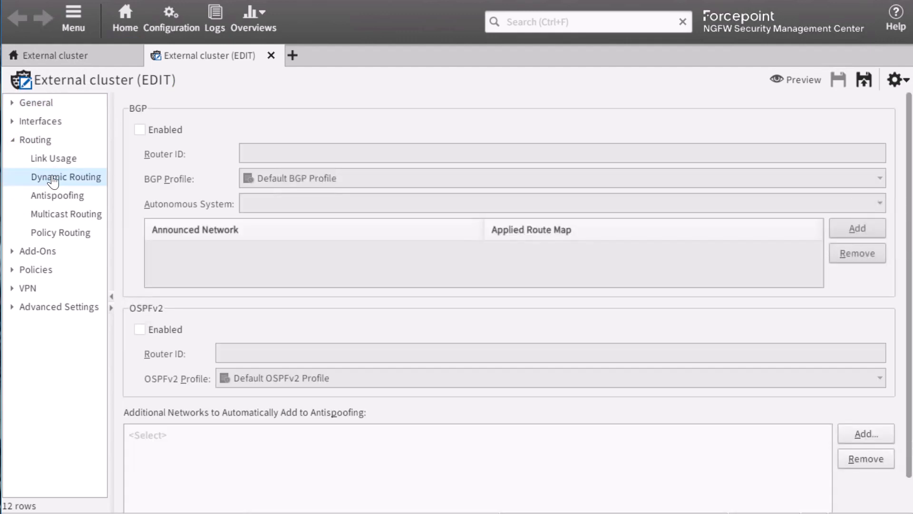
{"action": "left_click", "coordinate": [140, 329]}
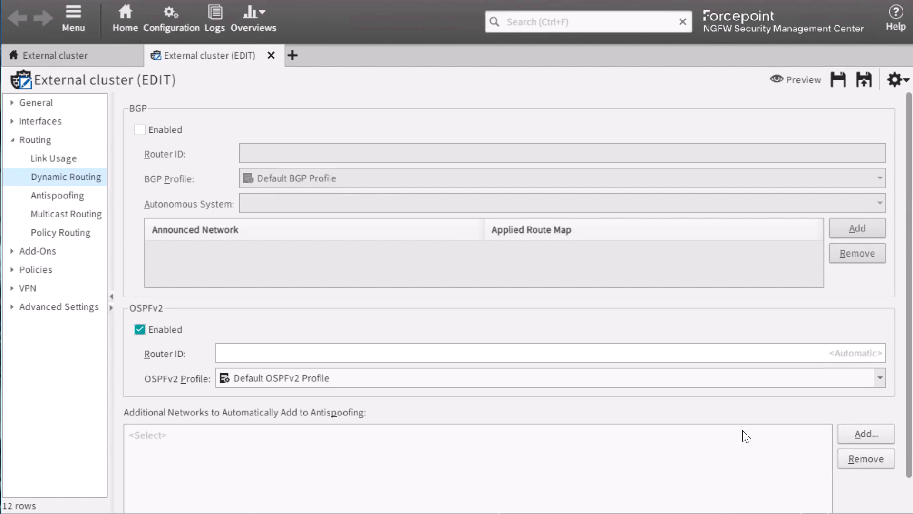
Add Any network to the additional networks that are automatically added to antispoofing.
{"action": "left_click", "coordinate": [853, 433]}
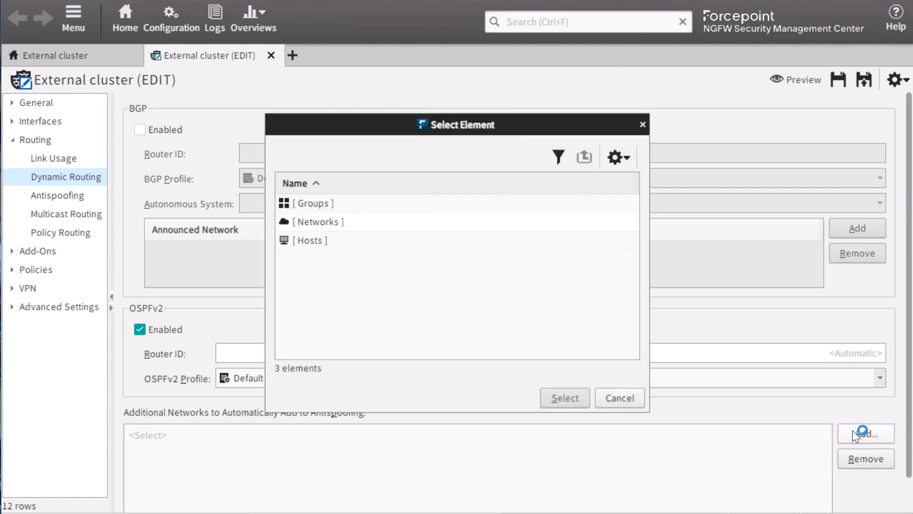
{"action": "double_click", "coordinate": [321, 226]}
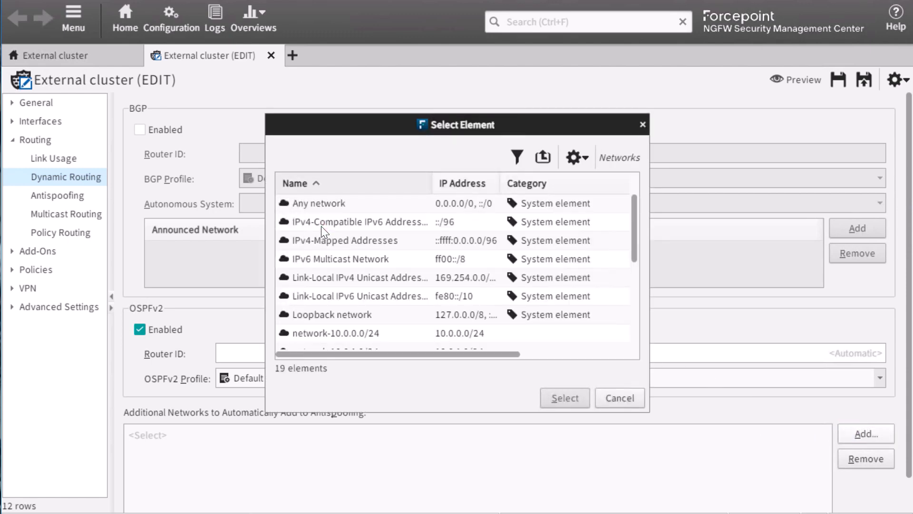
{"action": "left_click", "coordinate": [322, 204]}
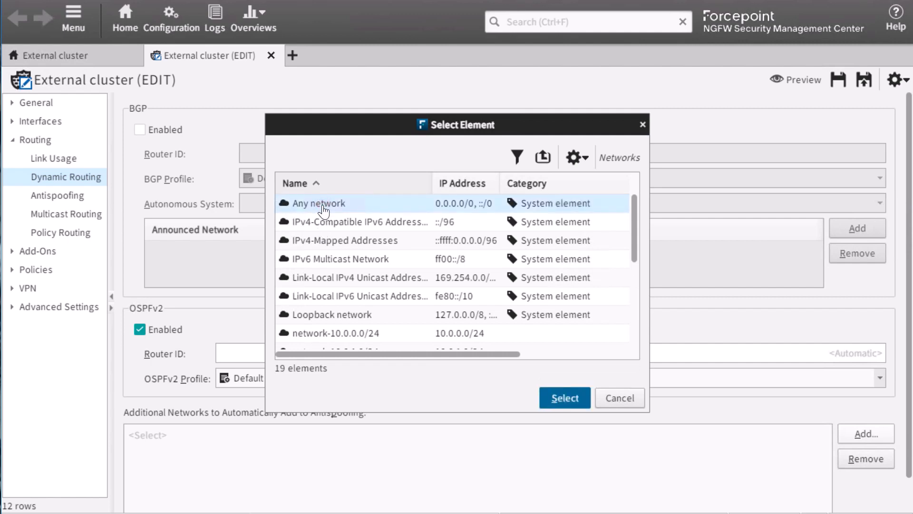
{"action": "left_click", "coordinate": [561, 397]}
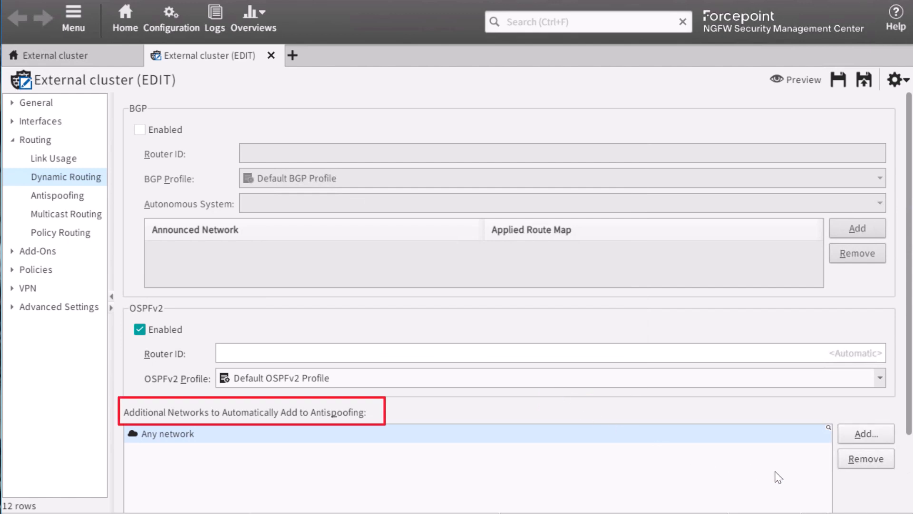
{"action": "scroll", "coordinate": [847, 488], "scroll_direction": "down", "scroll_amount": 1}
{"action": "scroll", "coordinate": [846, 487], "scroll_direction": "down", "scroll_amount": 2}
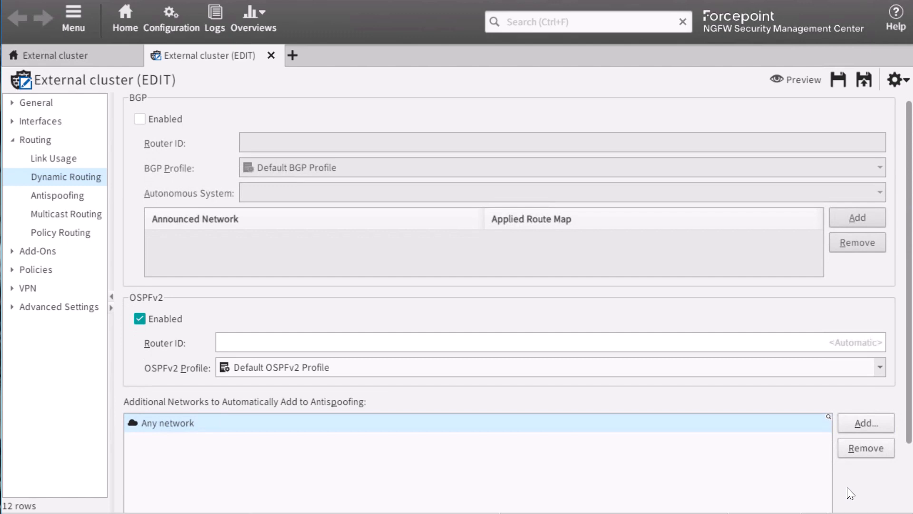
Add the OSPFv2 area Area 0 to the 172.16.0.0/24 network under Interface 0 in the cluster's routing.
{"action": "left_click", "coordinate": [42, 140]}
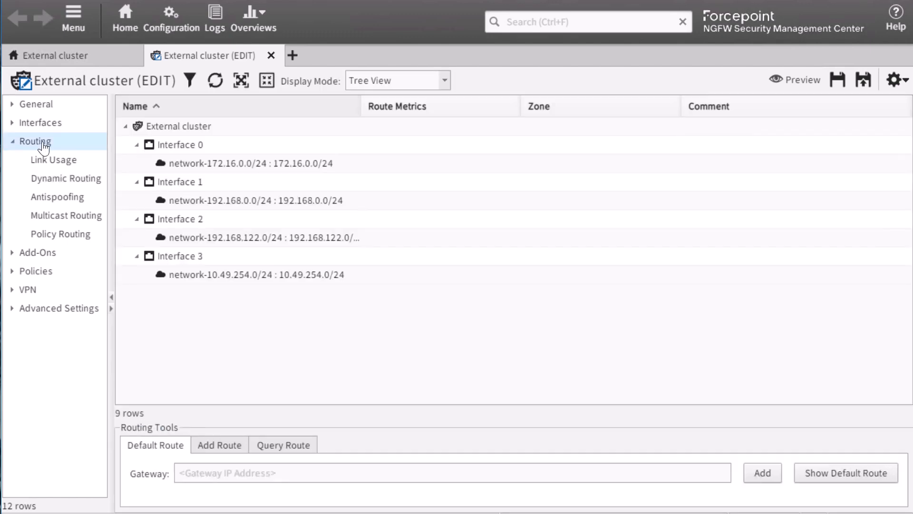
{"action": "right_click", "coordinate": [200, 167]}
{"action": "left_click", "coordinate": [245, 193]}
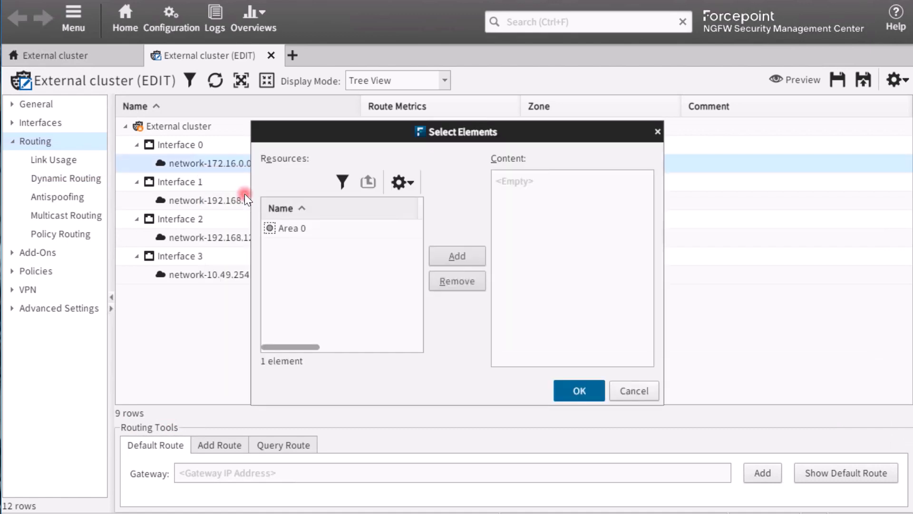
{"action": "left_click", "coordinate": [283, 229]}
{"action": "left_click", "coordinate": [445, 257]}
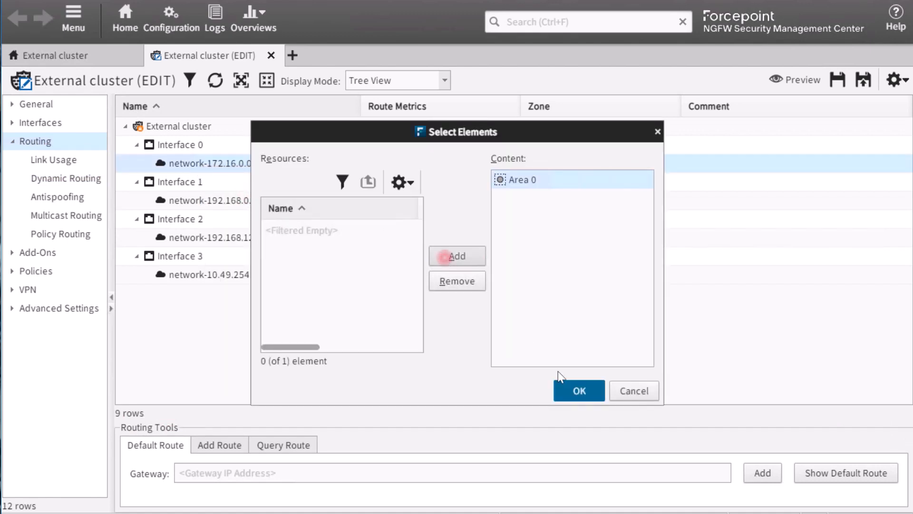
{"action": "left_click", "coordinate": [576, 390]}
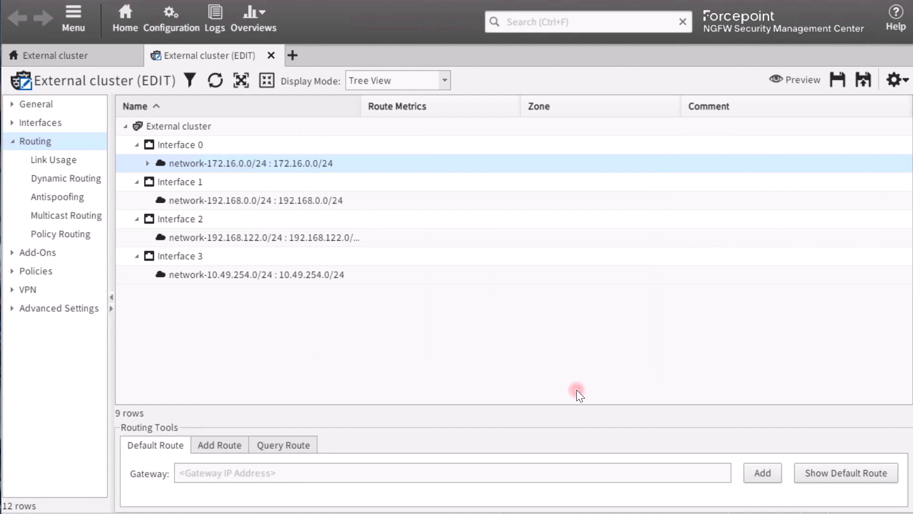
Add the OSPFv2 area Area 0 to the 192.168.0.0/24 network under Interface 1.
{"action": "right_click", "coordinate": [319, 204]}
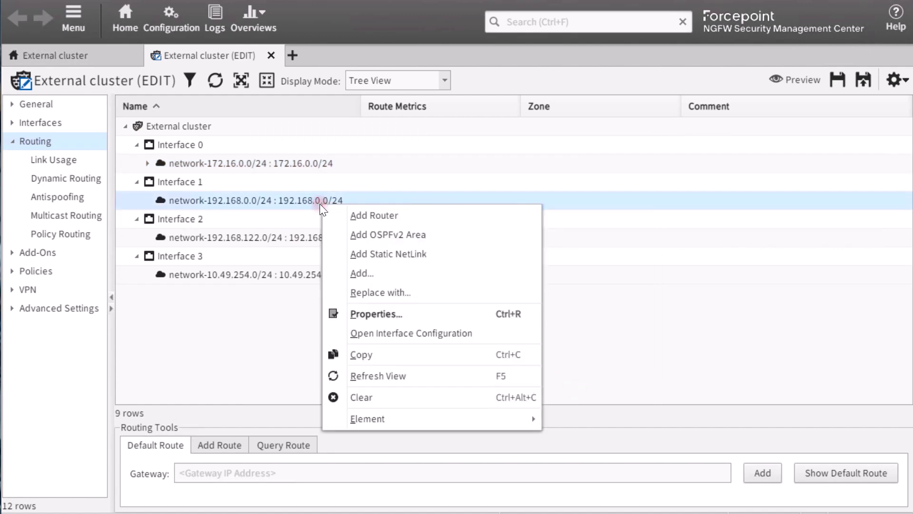
{"action": "left_click", "coordinate": [362, 235]}
{"action": "left_click", "coordinate": [350, 229]}
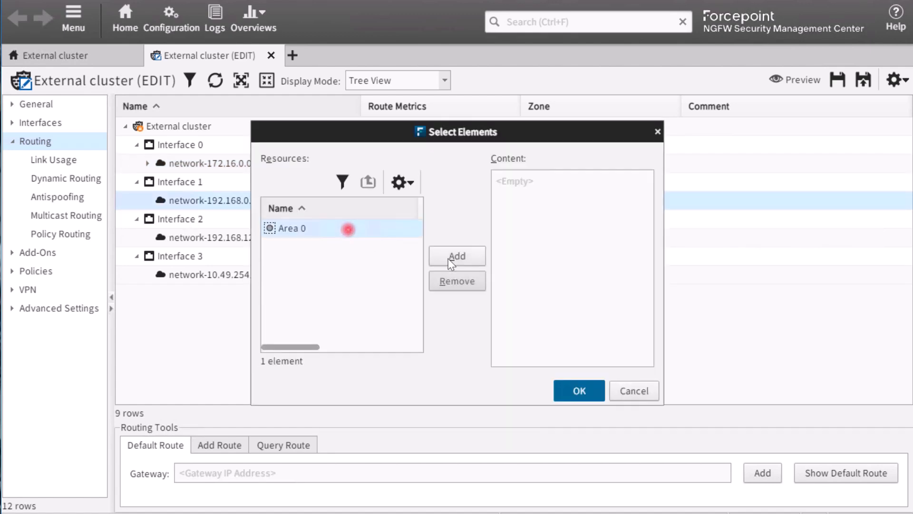
{"action": "left_click", "coordinate": [456, 257]}
{"action": "left_click", "coordinate": [579, 390]}
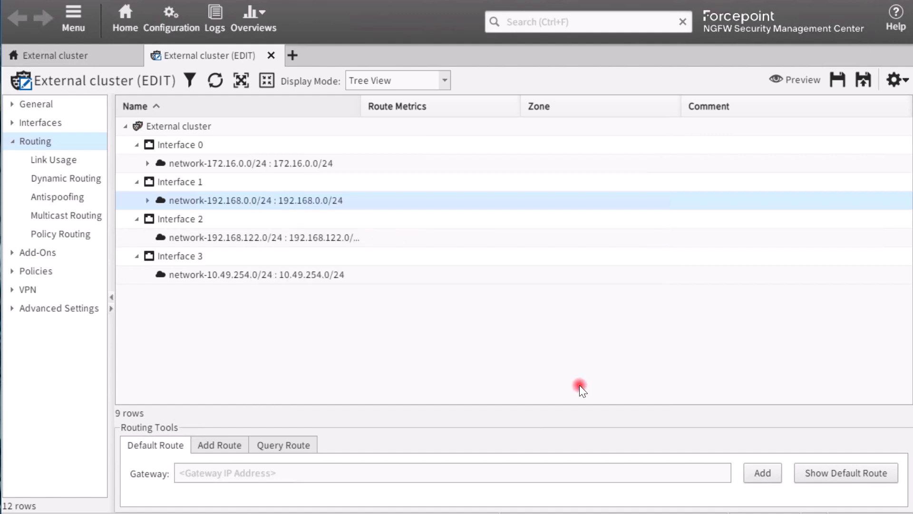
Expand the whole routing tree and examine the forced communication mode options for Area 0 under Interface 0.
{"action": "left_click", "coordinate": [240, 81]}
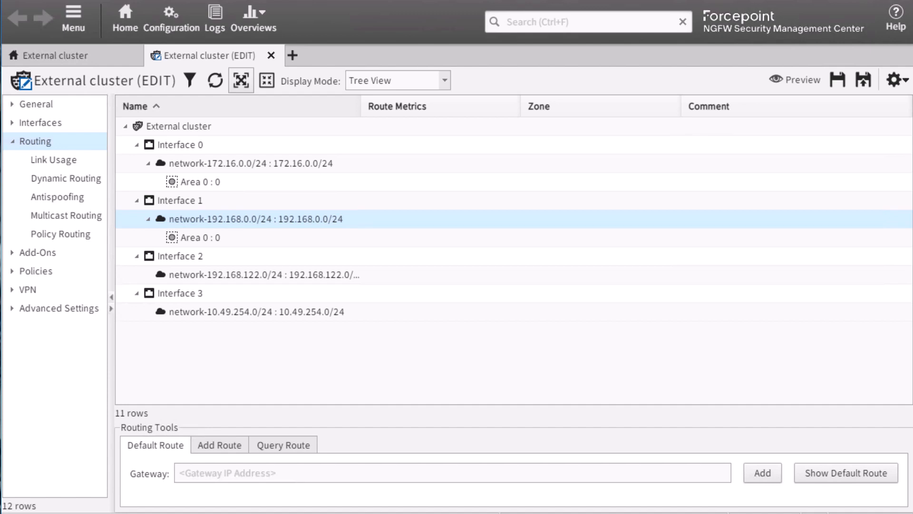
{"action": "right_click", "coordinate": [217, 180]}
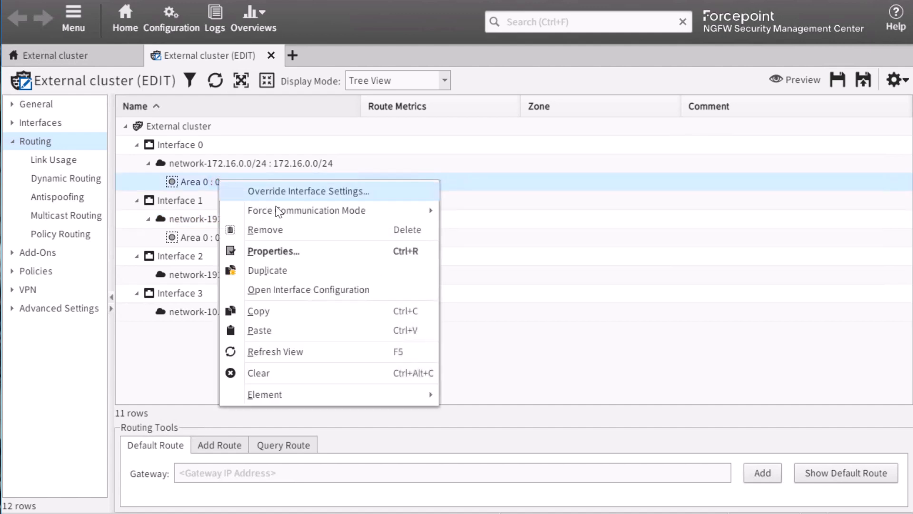
{"action": "mouse_move", "coordinate": [285, 211]}
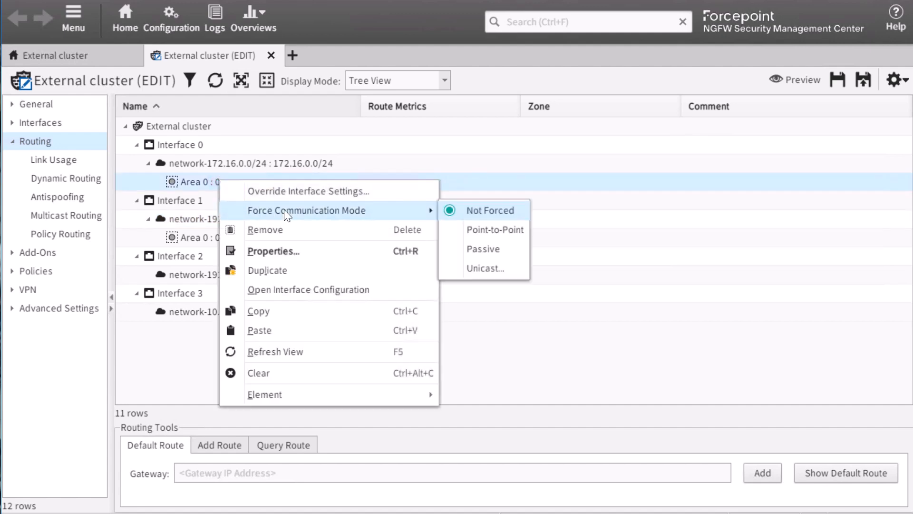
Save the cluster configuration, upload external_cluster_policy to the External cluster, and close the upload report.
{"action": "left_click", "coordinate": [861, 78]}
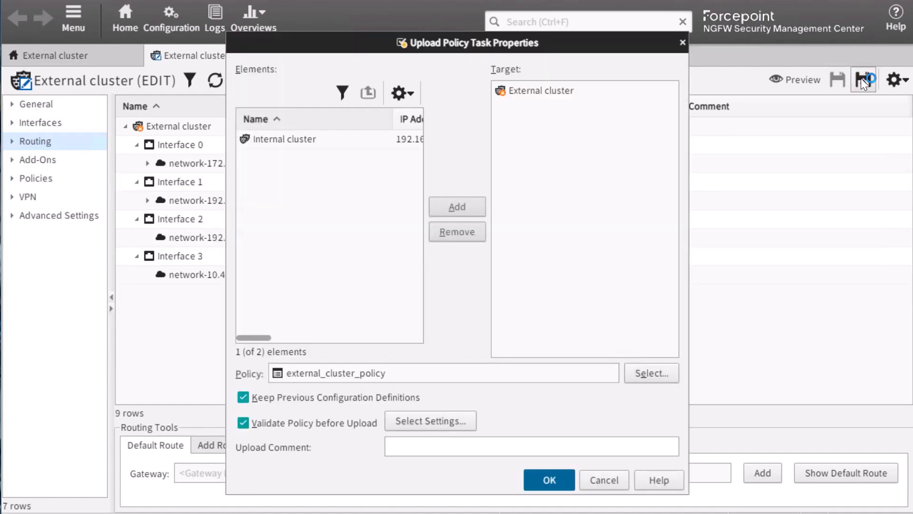
{"action": "left_click", "coordinate": [549, 480]}
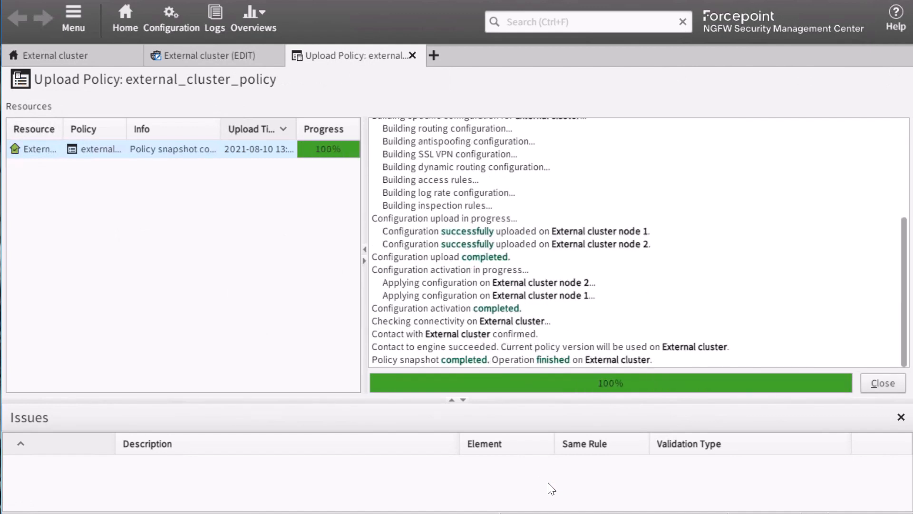
{"action": "left_click", "coordinate": [879, 383]}
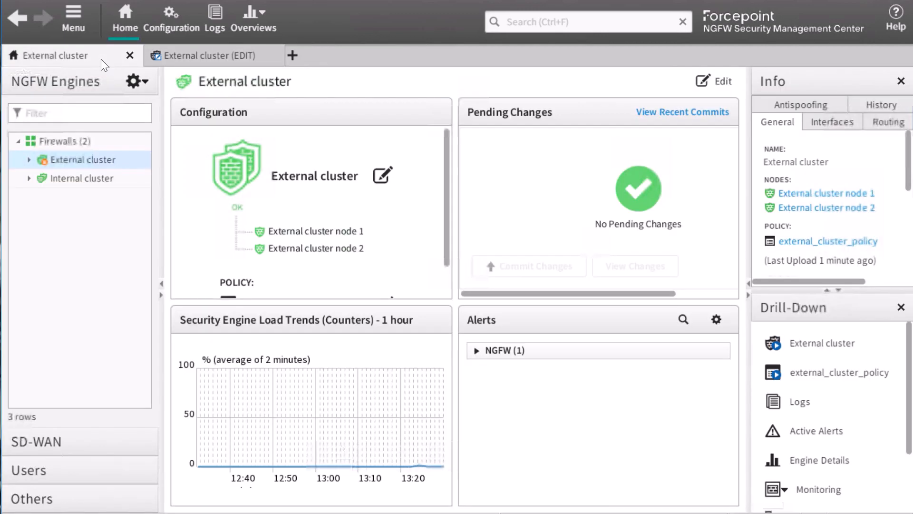
Open the routing monitoring view of the External cluster and examine its active routes.
{"action": "left_click", "coordinate": [101, 57]}
{"action": "right_click", "coordinate": [95, 161]}
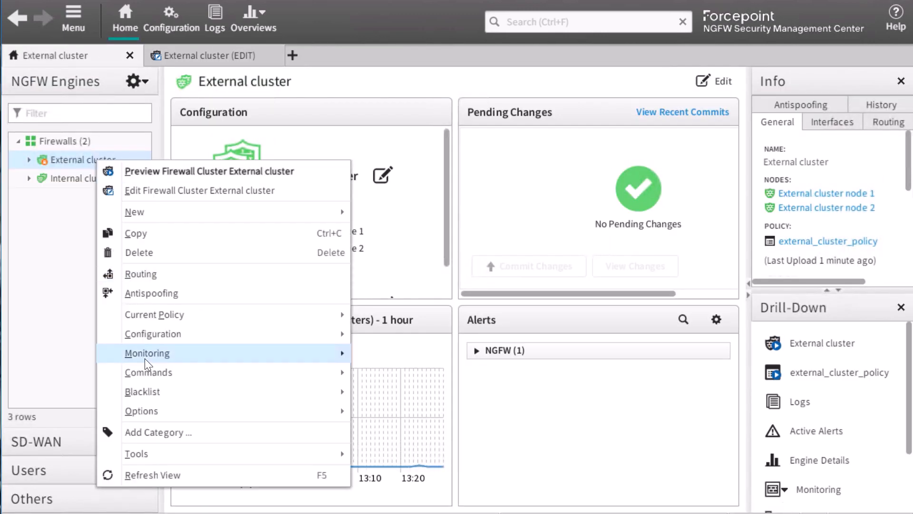
{"action": "mouse_move", "coordinate": [269, 357]}
{"action": "left_click", "coordinate": [404, 336]}
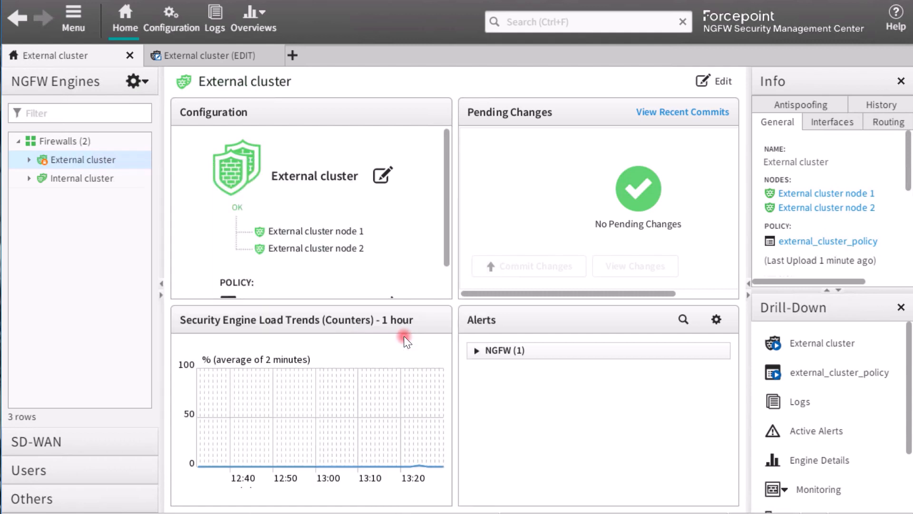
{"action": "right_click", "coordinate": [320, 108]}
{"action": "left_click", "coordinate": [343, 136]}
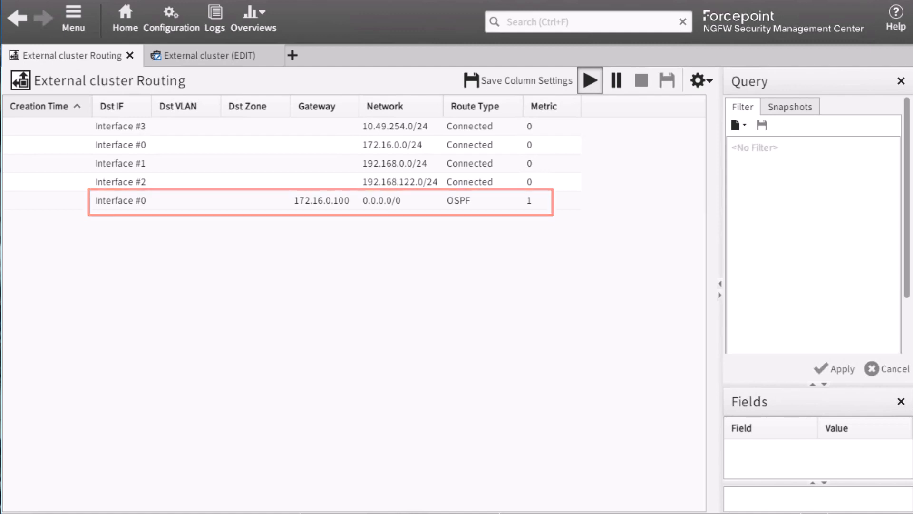
Open the Internal cluster for editing and enable OSPFv2 in its dynamic routing settings.
{"action": "left_click", "coordinate": [292, 54]}
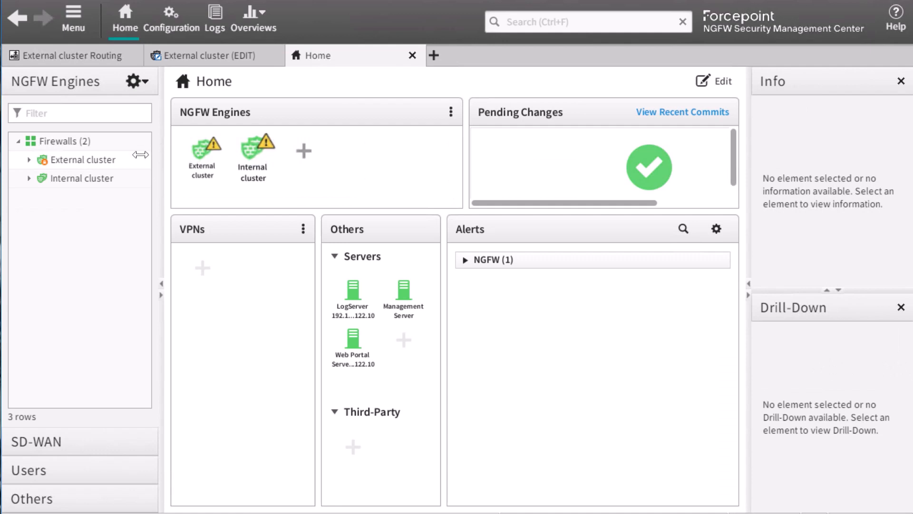
{"action": "right_click", "coordinate": [107, 180]}
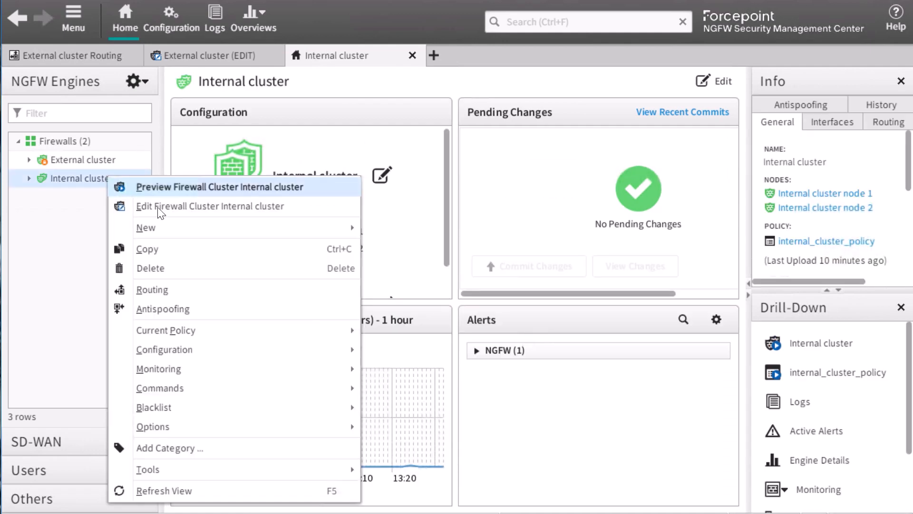
{"action": "left_click", "coordinate": [159, 209]}
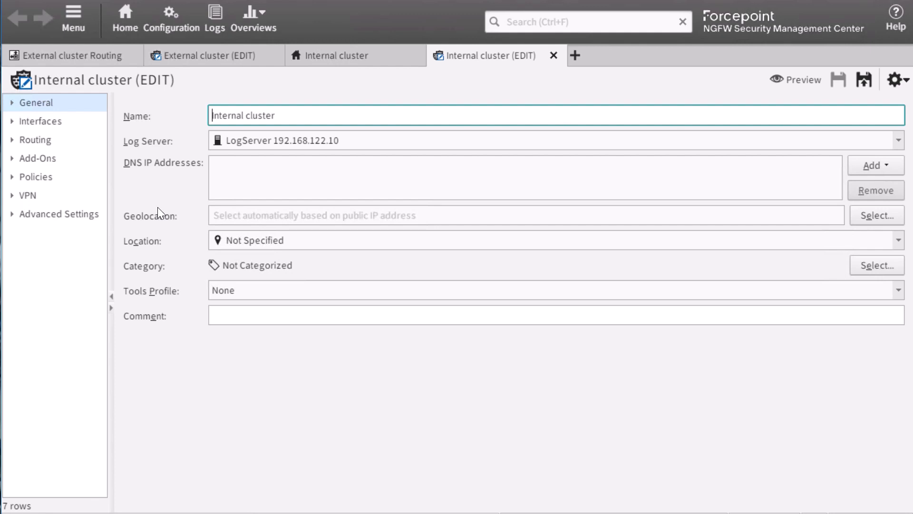
{"action": "left_click", "coordinate": [14, 141]}
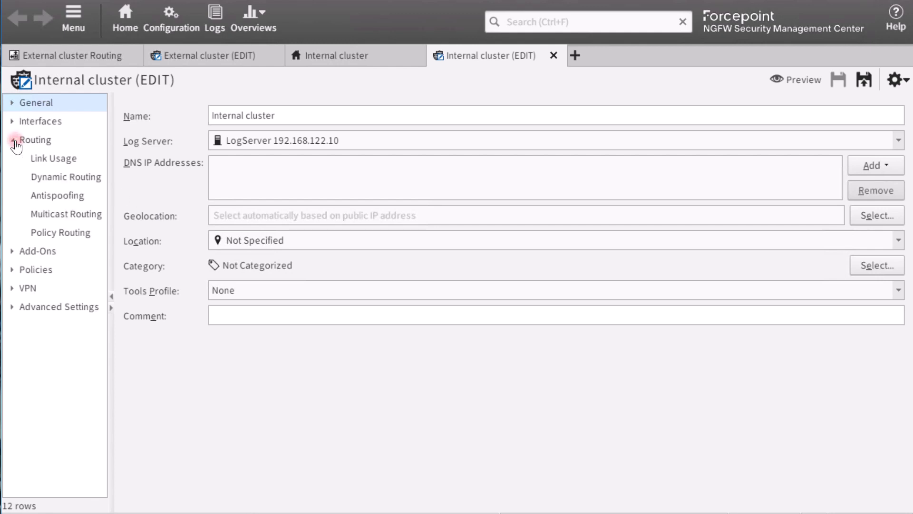
{"action": "left_click", "coordinate": [71, 177]}
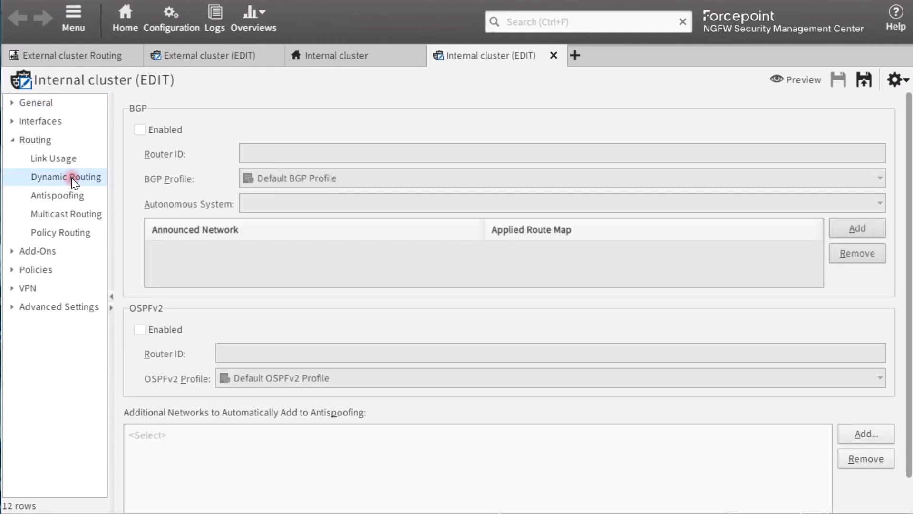
{"action": "left_click", "coordinate": [145, 330]}
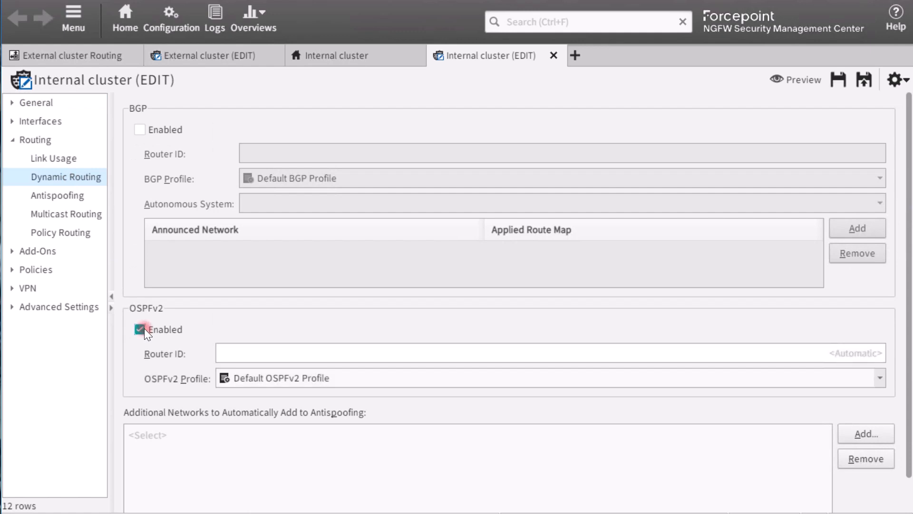
Add Any network to the Internal cluster's additional networks that are automatically added to antispoofing.
{"action": "left_click", "coordinate": [862, 436]}
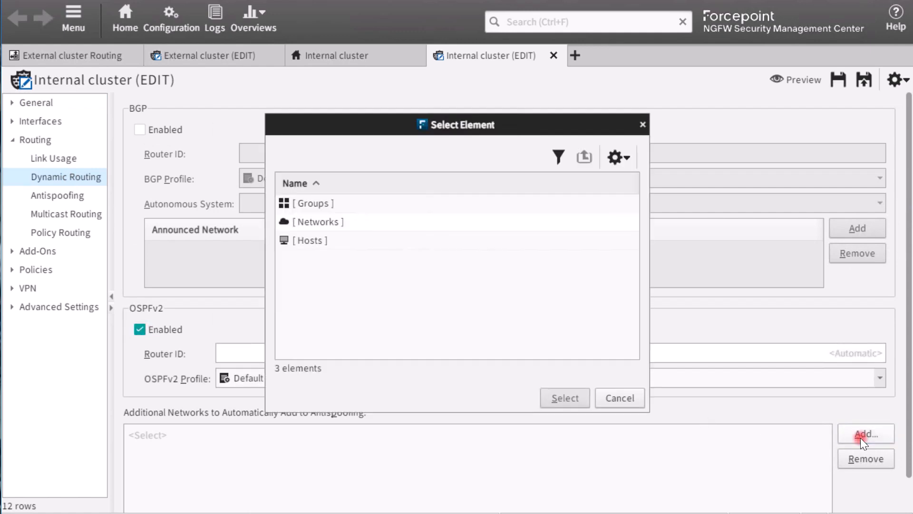
{"action": "double_click", "coordinate": [328, 224]}
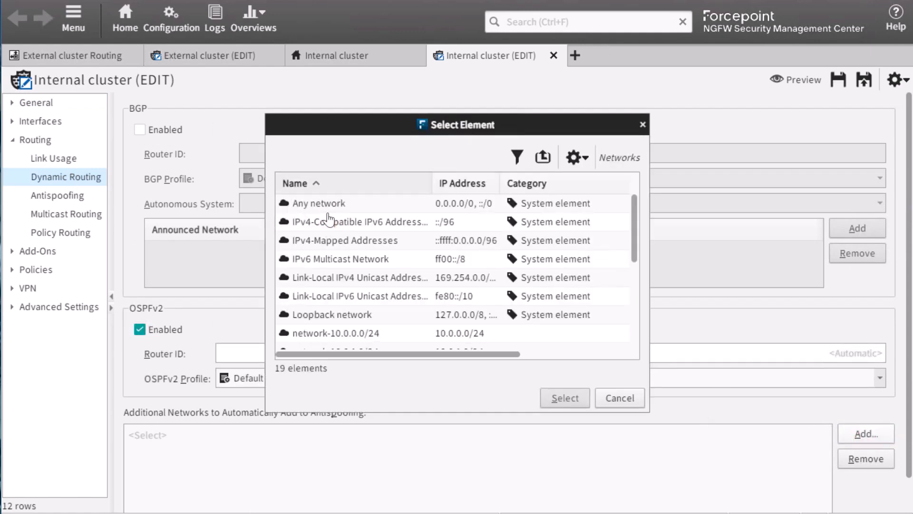
{"action": "left_click", "coordinate": [326, 205]}
{"action": "left_click", "coordinate": [567, 398]}
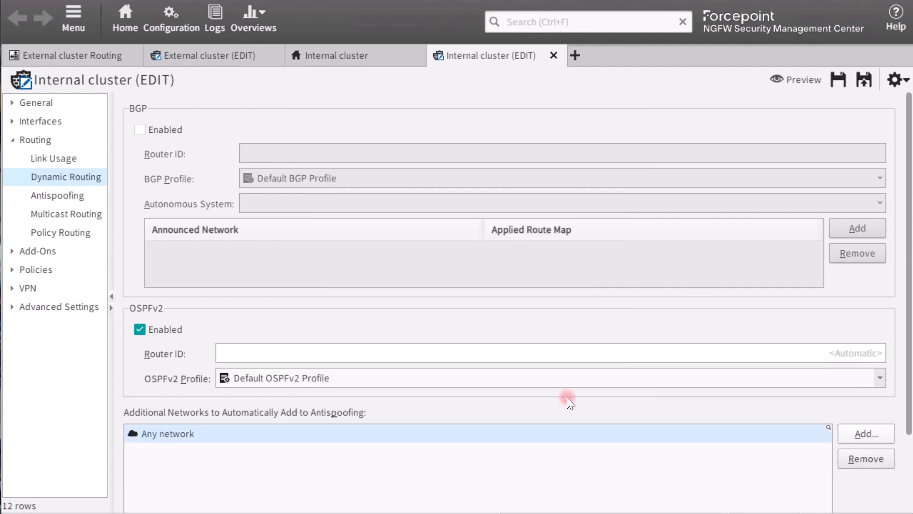
Add the OSPFv2 area Area 0 to the 10.0.0.0/24 network under Interface 0 in the Internal cluster's routing.
{"action": "left_click", "coordinate": [47, 141]}
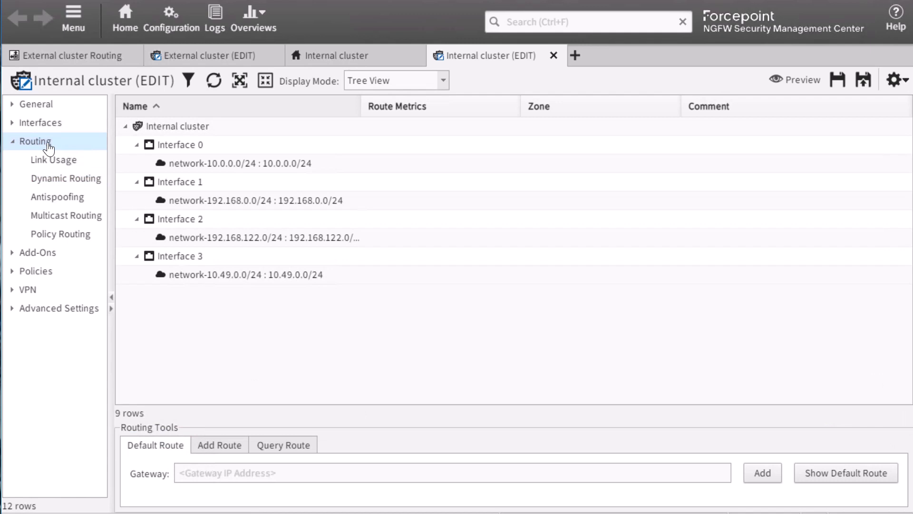
{"action": "right_click", "coordinate": [199, 164]}
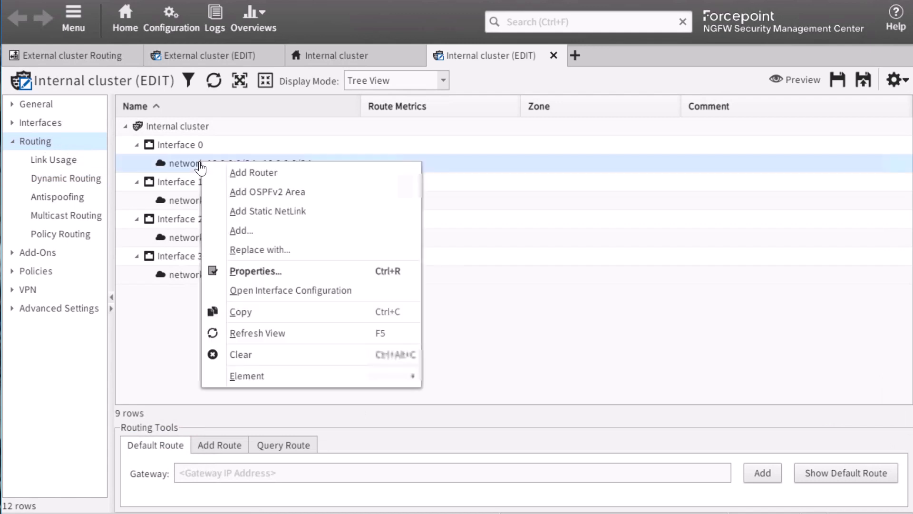
{"action": "left_click", "coordinate": [232, 187]}
{"action": "left_click", "coordinate": [316, 231]}
{"action": "left_click", "coordinate": [457, 252]}
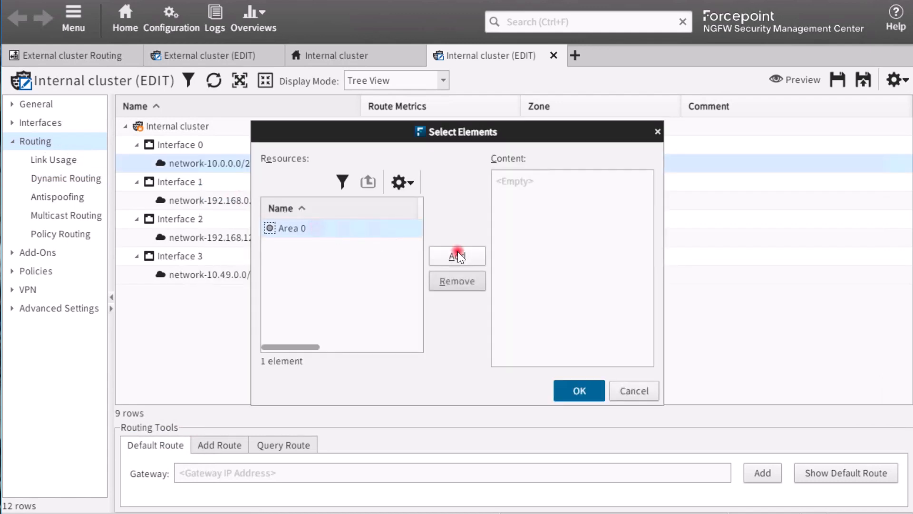
{"action": "left_click", "coordinate": [579, 389]}
Add the OSPFv2 area Area 0 to the Internal cluster's 192.168.0.0/24 network under Interface 1.
{"action": "left_click", "coordinate": [309, 203]}
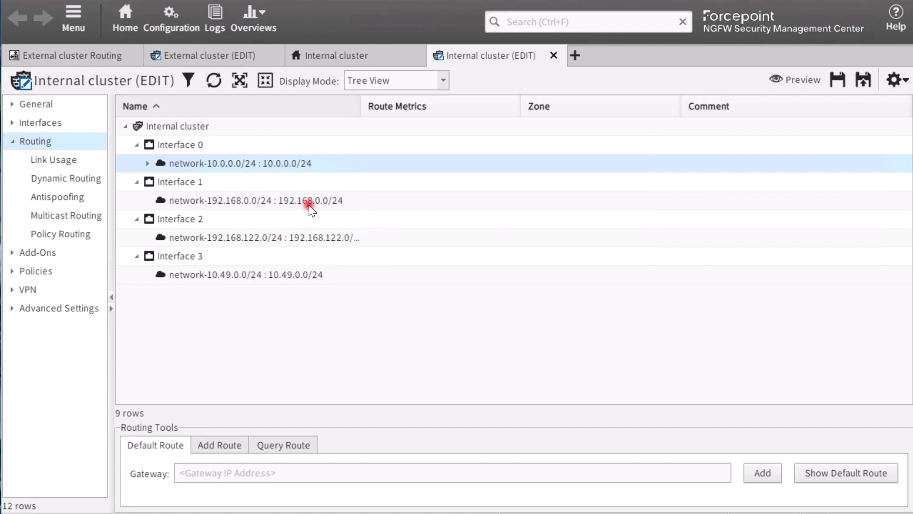
{"action": "right_click", "coordinate": [309, 205]}
{"action": "left_click", "coordinate": [350, 232]}
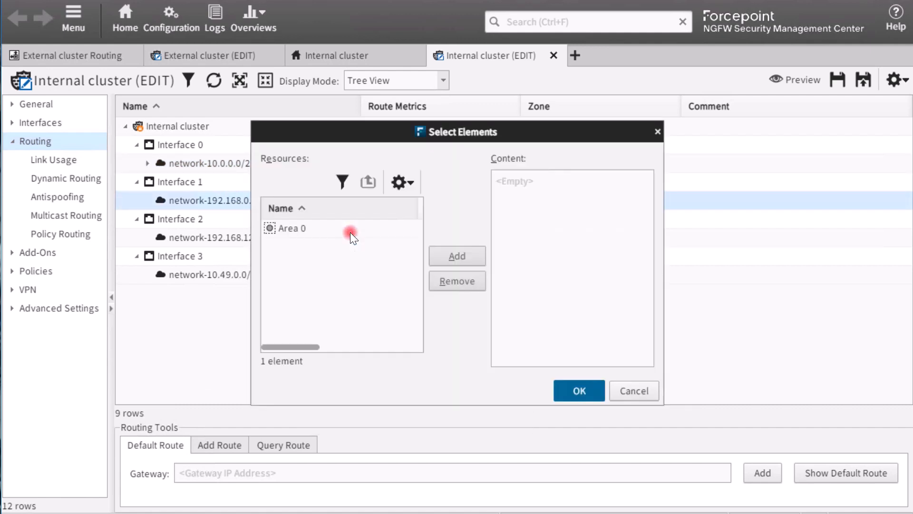
{"action": "left_click", "coordinate": [351, 232]}
{"action": "left_click", "coordinate": [455, 259]}
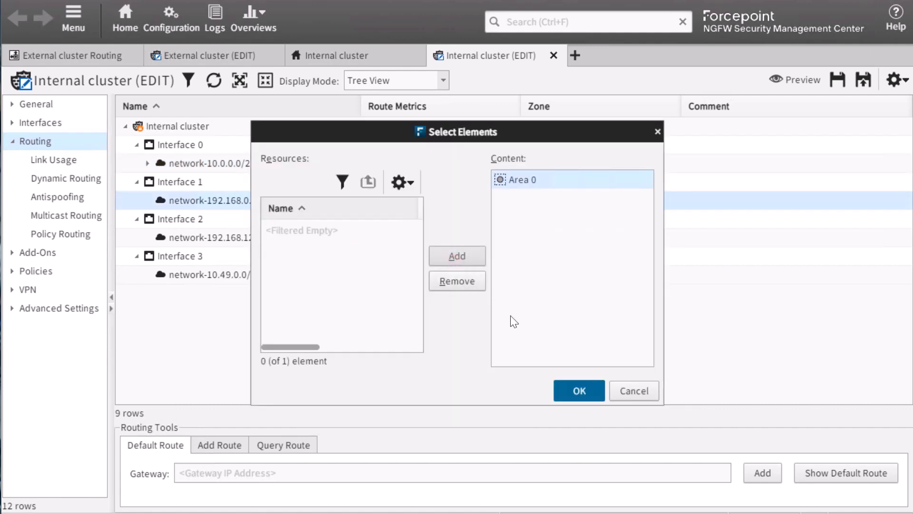
{"action": "left_click", "coordinate": [581, 389]}
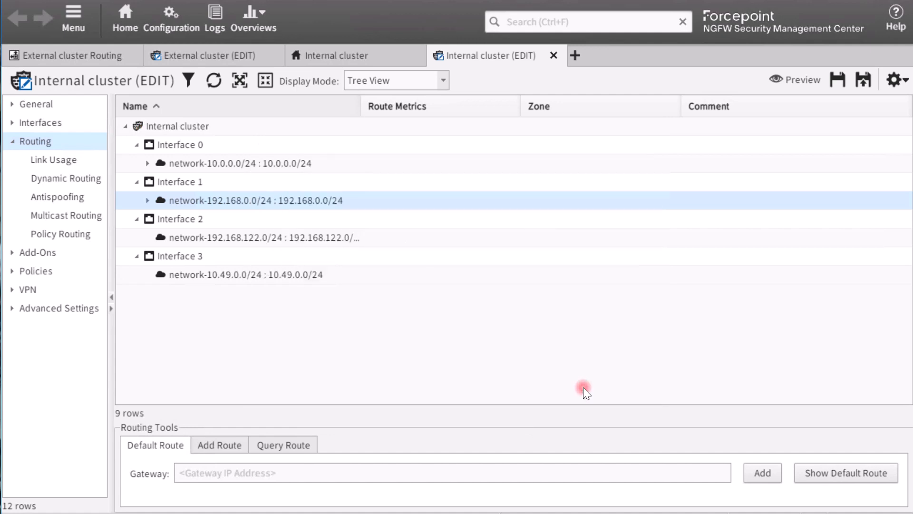
Force the communication mode of Area 0 under Interface 0 to Passive and expand the whole routing tree to check it.
{"action": "left_click", "coordinate": [239, 83]}
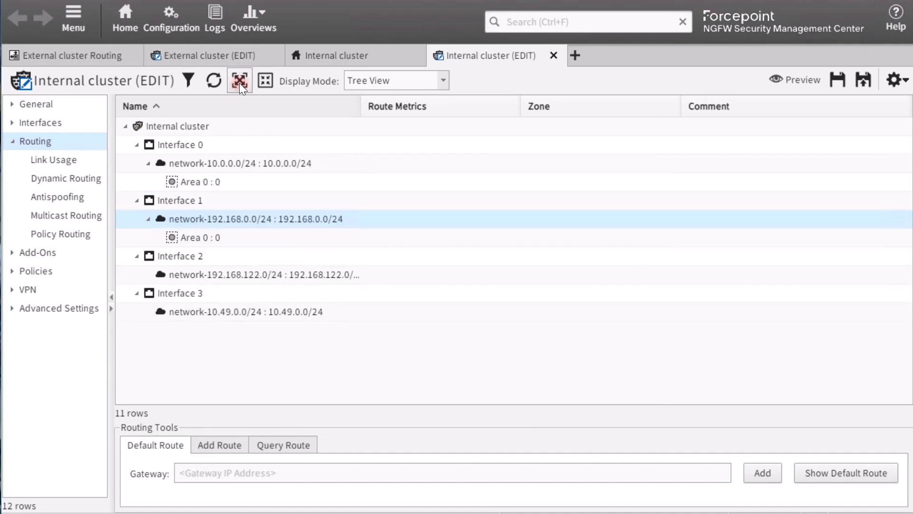
{"action": "right_click", "coordinate": [262, 164]}
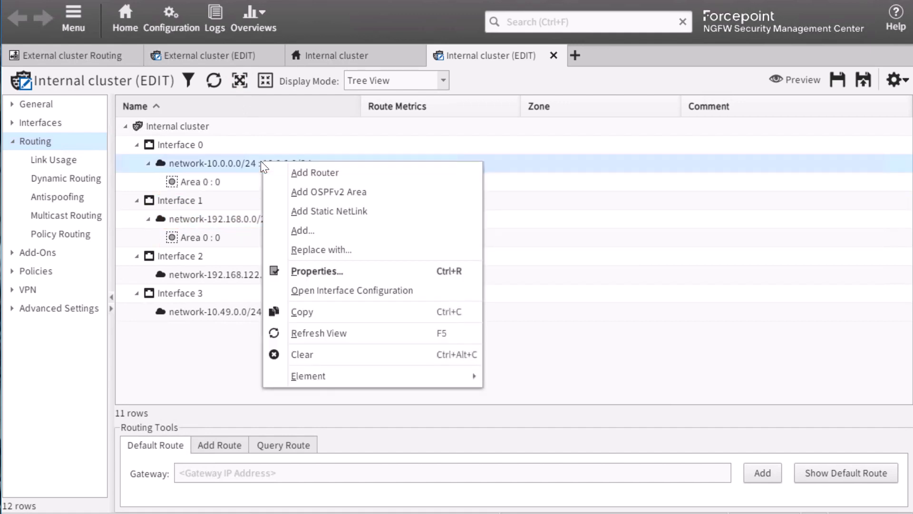
{"action": "right_click", "coordinate": [219, 181]}
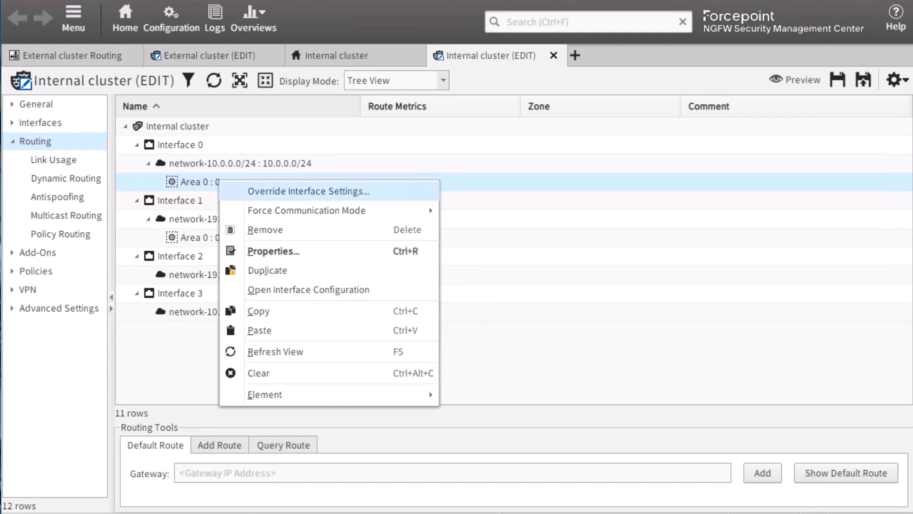
{"action": "mouse_move", "coordinate": [333, 211]}
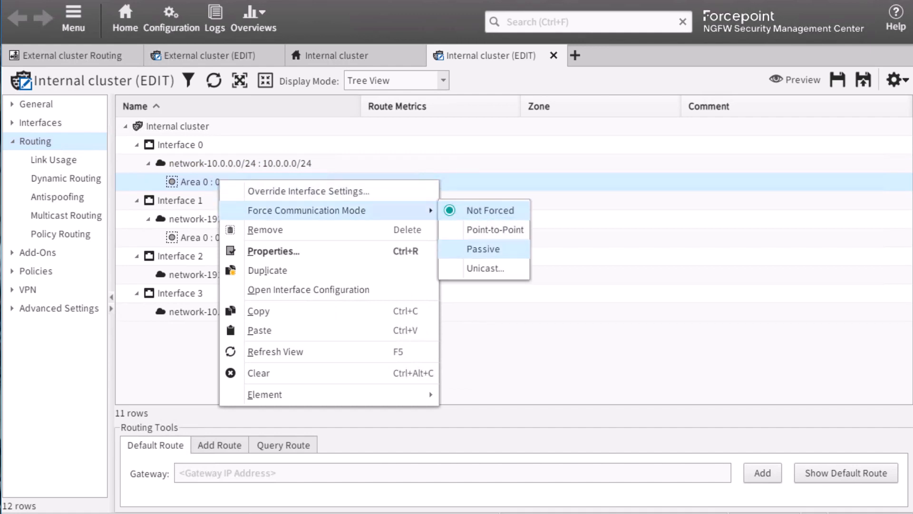
{"action": "left_click", "coordinate": [489, 249]}
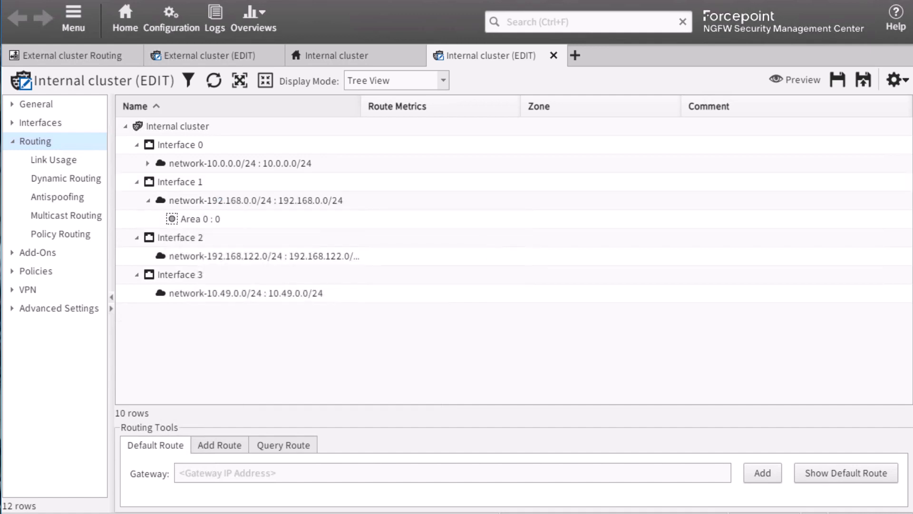
{"action": "left_click", "coordinate": [239, 80]}
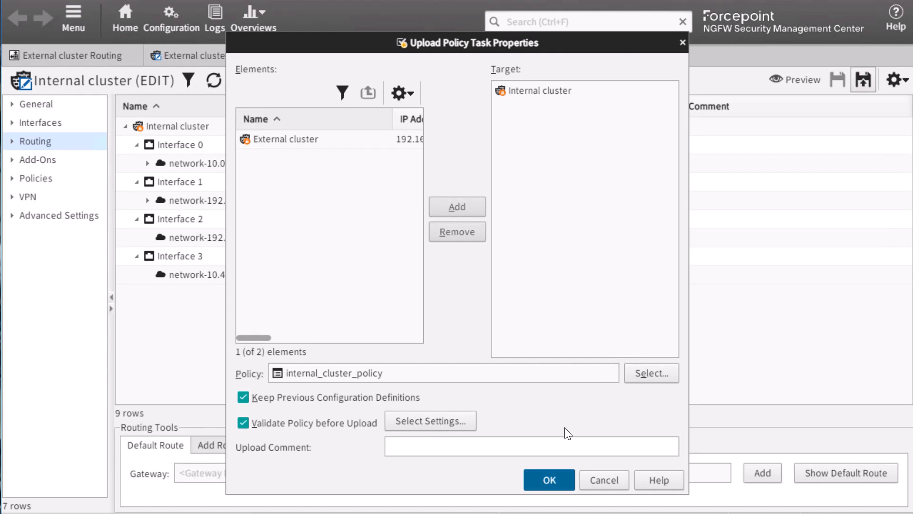
Upload internal_cluster_policy to the Internal cluster and close the upload report.
{"action": "left_click", "coordinate": [558, 476]}
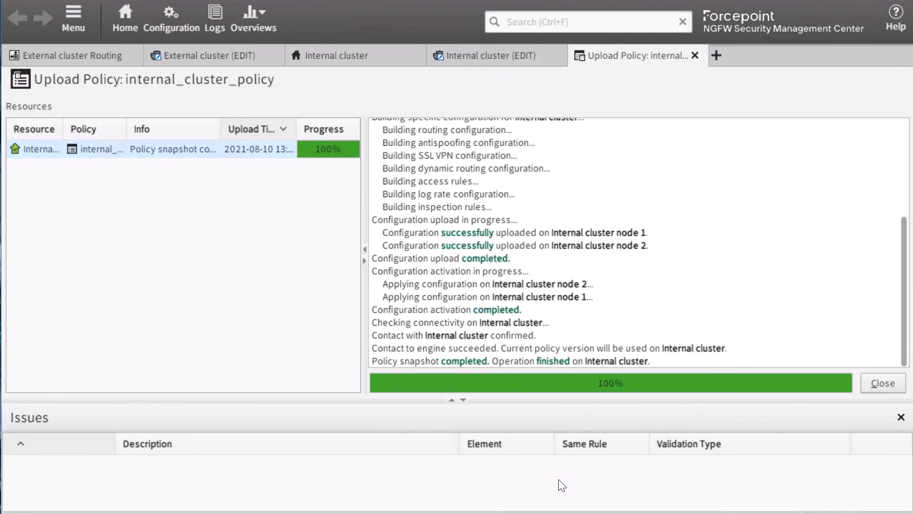
{"action": "left_click", "coordinate": [873, 387]}
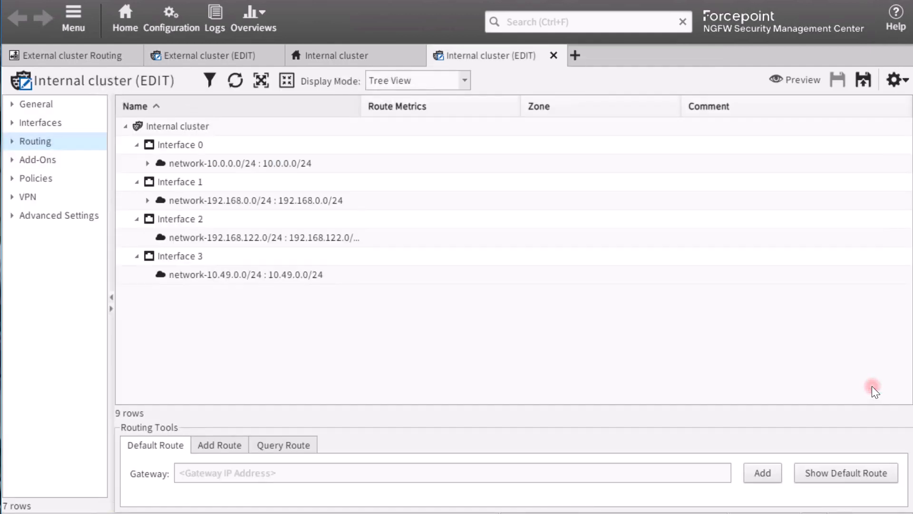
Examine the Internal cluster's active routes in its routing monitoring view, and return to the External cluster's routing monitoring view.
{"action": "left_click", "coordinate": [373, 67]}
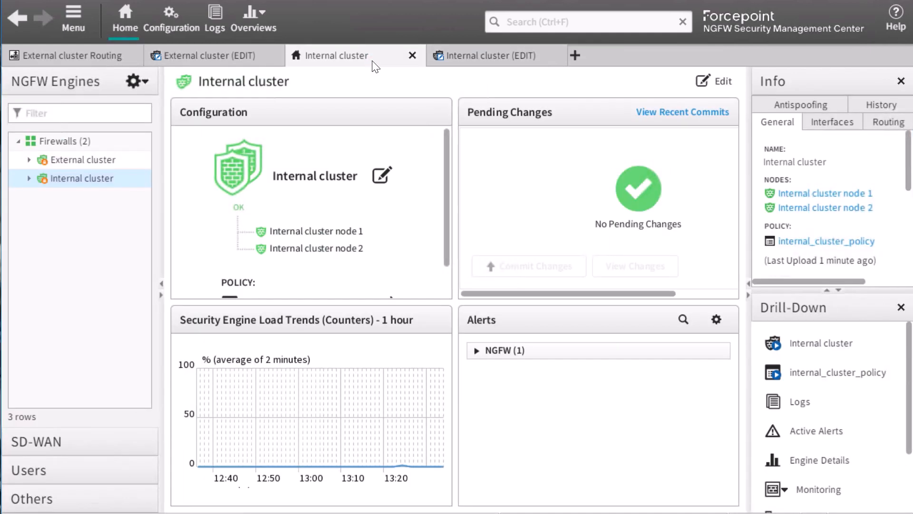
{"action": "right_click", "coordinate": [96, 181]}
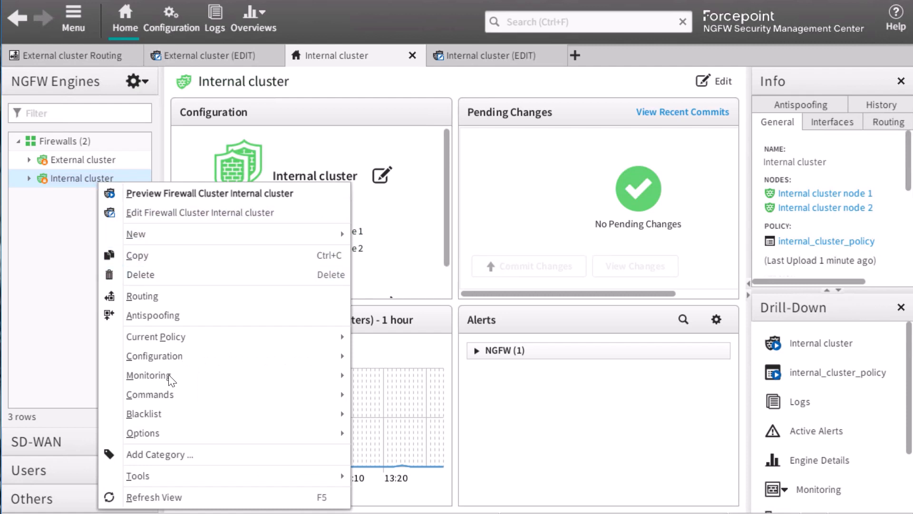
{"action": "mouse_move", "coordinate": [168, 378]}
{"action": "left_click", "coordinate": [392, 329]}
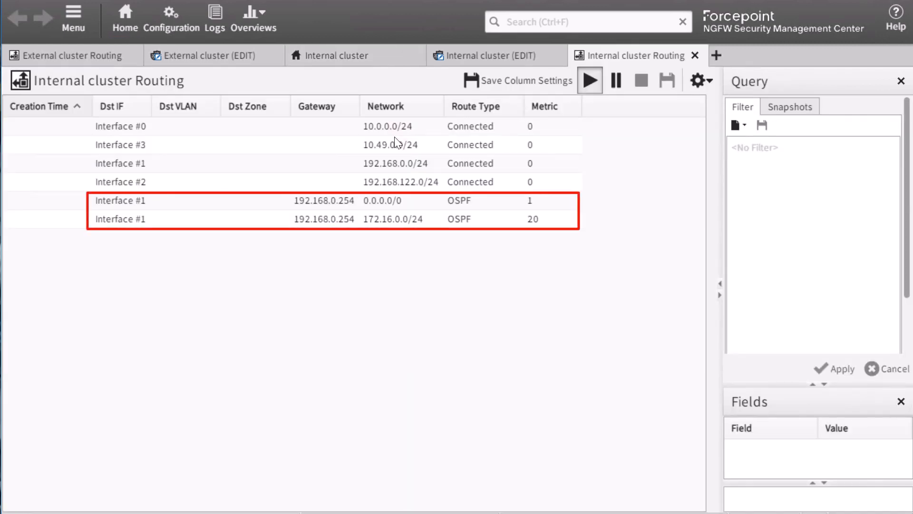
{"action": "left_click", "coordinate": [490, 55]}
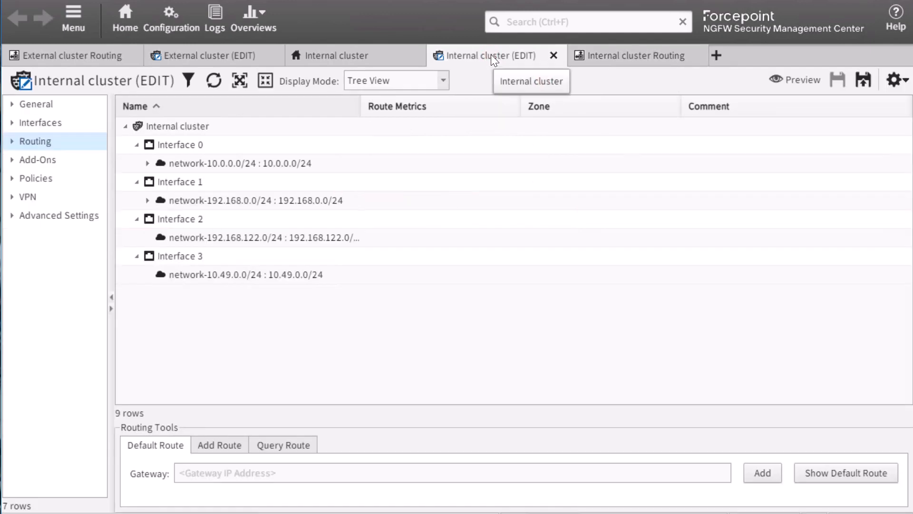
{"action": "left_click", "coordinate": [87, 66]}
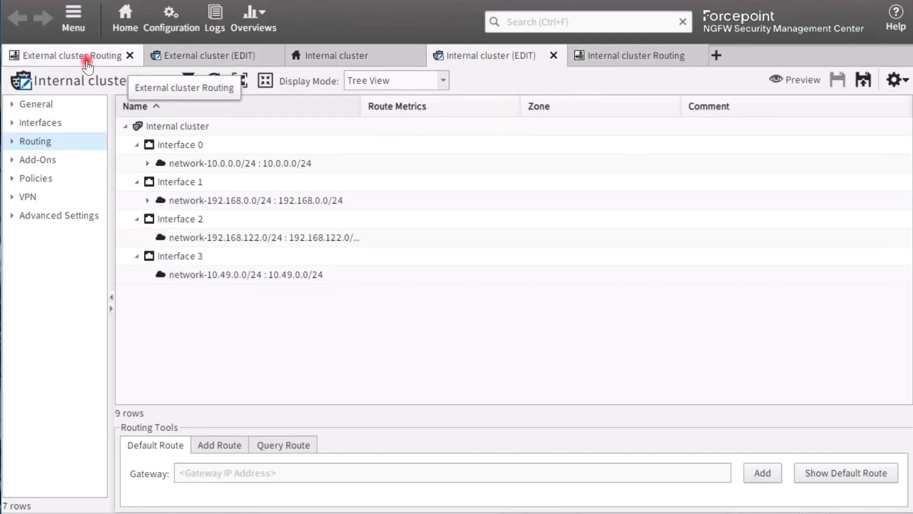